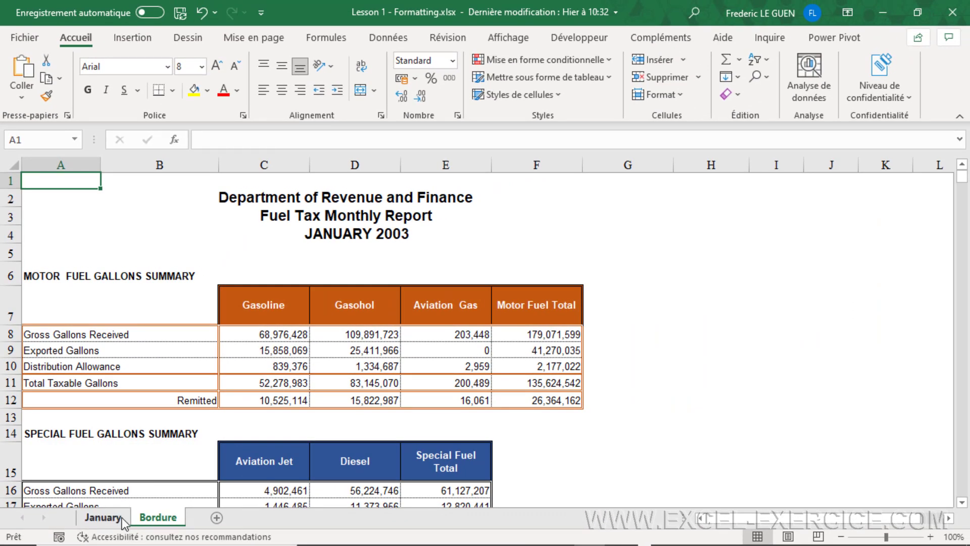
- On the January sheet, add the Tracer les bordures and Tracer les bordures de grille commands to the Quick Access Toolbar
{"action": "left_click", "coordinate": [123, 520]}
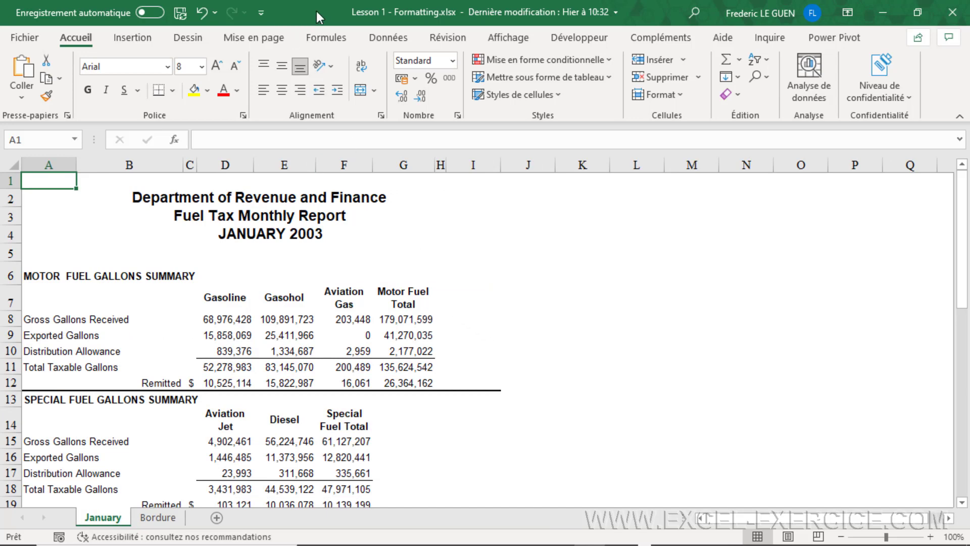
{"action": "left_click", "coordinate": [173, 91]}
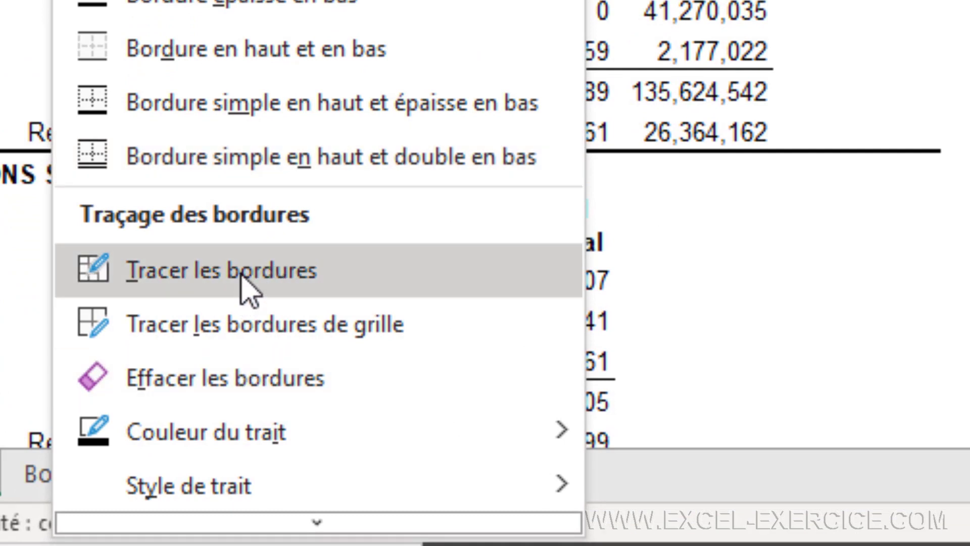
{"action": "right_click", "coordinate": [186, 273]}
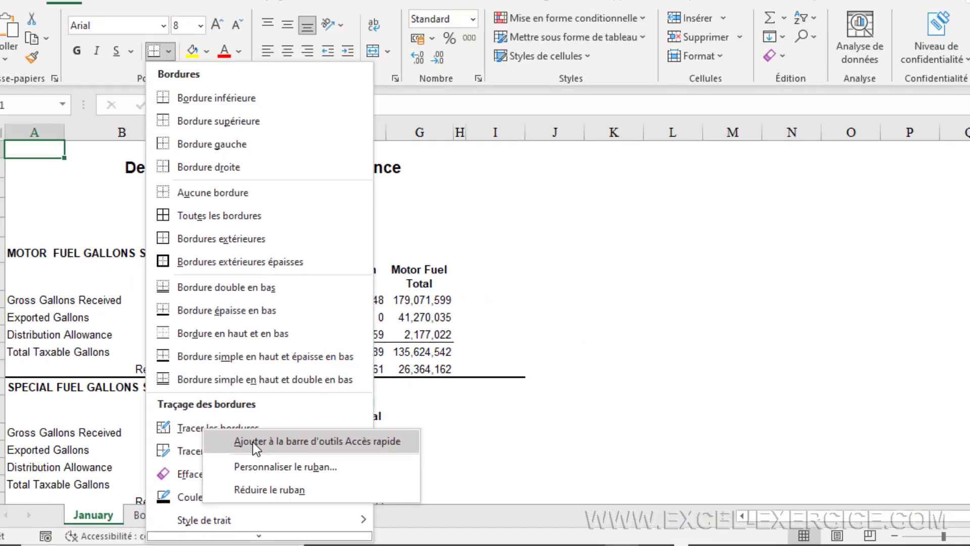
{"action": "key", "text": "Escape"}
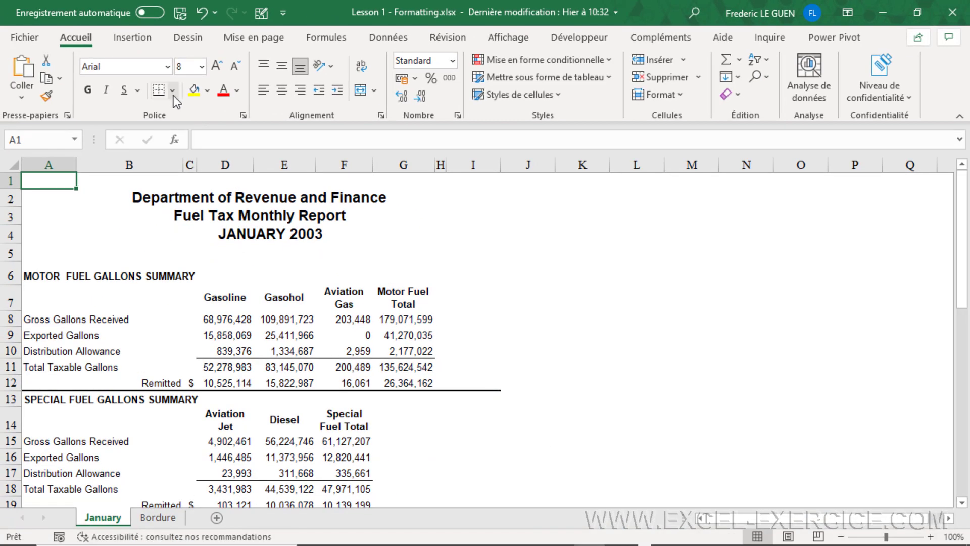
{"action": "left_click", "coordinate": [174, 95]}
{"action": "right_click", "coordinate": [209, 457]}
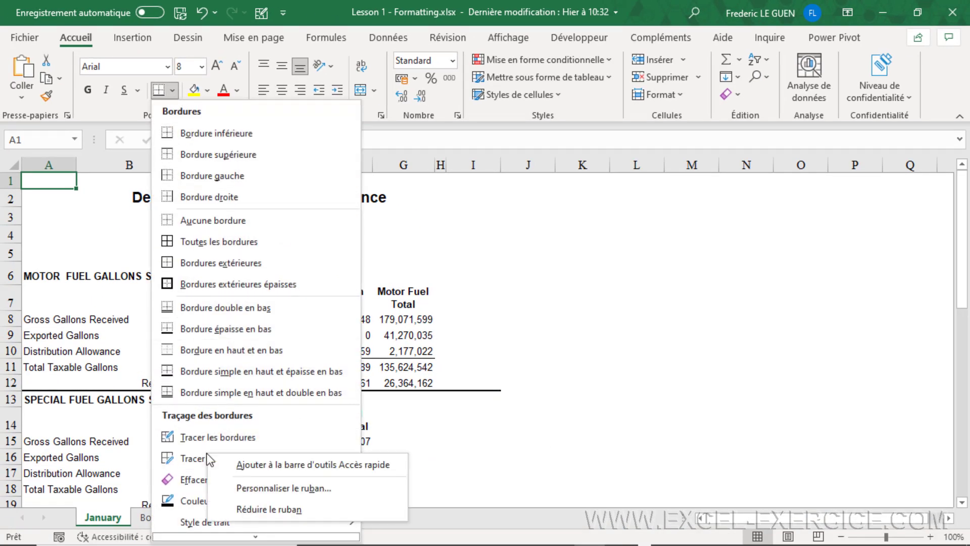
{"action": "left_click", "coordinate": [228, 462]}
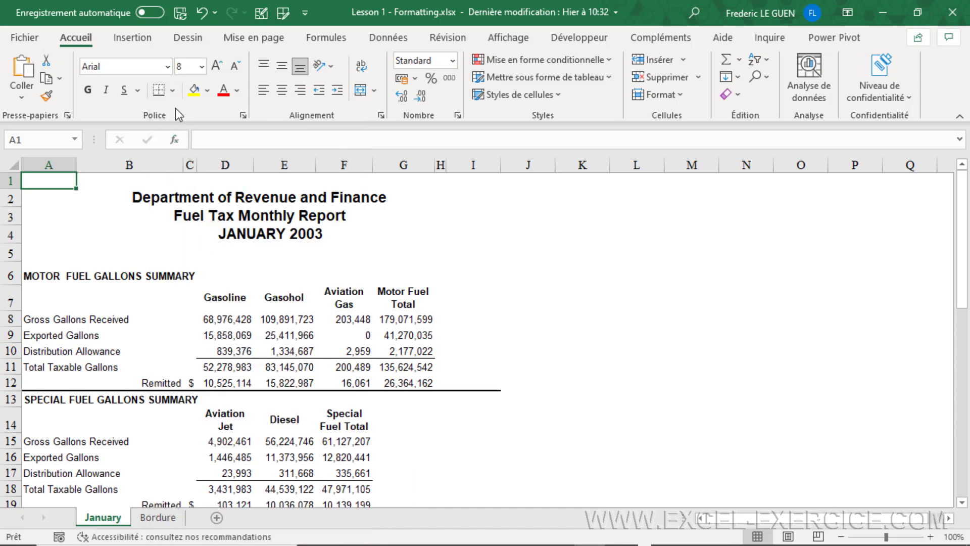
- Add the Couleur du trait and Style de trait commands to the Quick Access Toolbar
{"action": "left_click", "coordinate": [171, 93]}
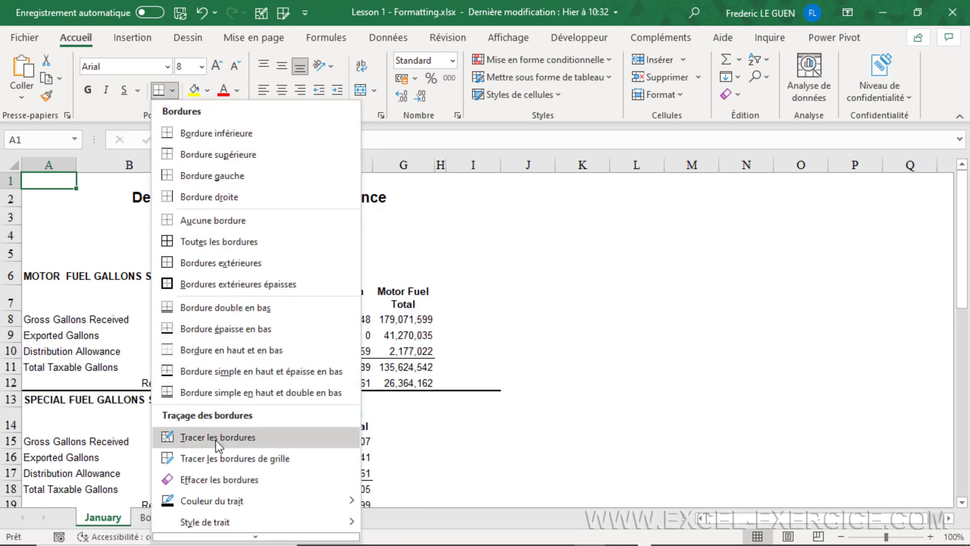
{"action": "right_click", "coordinate": [202, 499]}
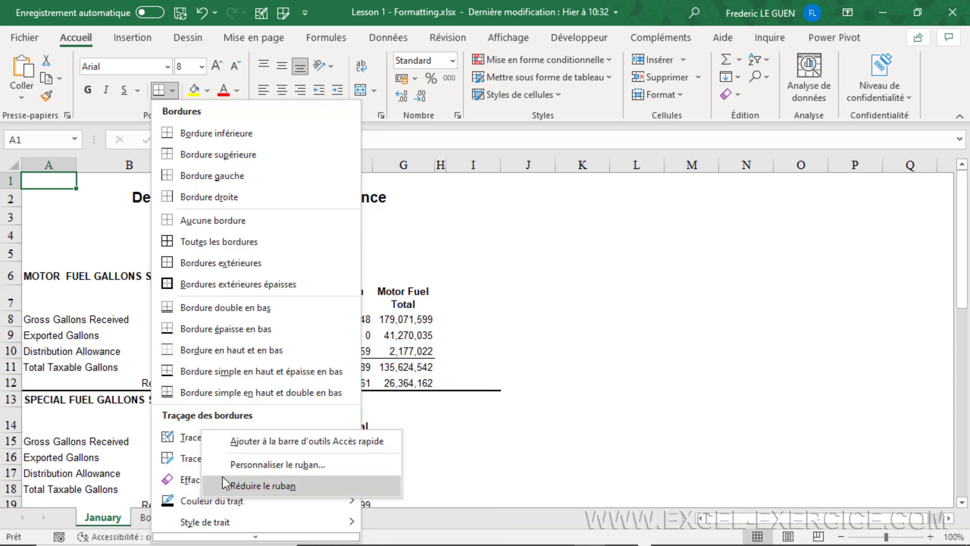
{"action": "left_click", "coordinate": [240, 440]}
{"action": "left_click", "coordinate": [172, 90]}
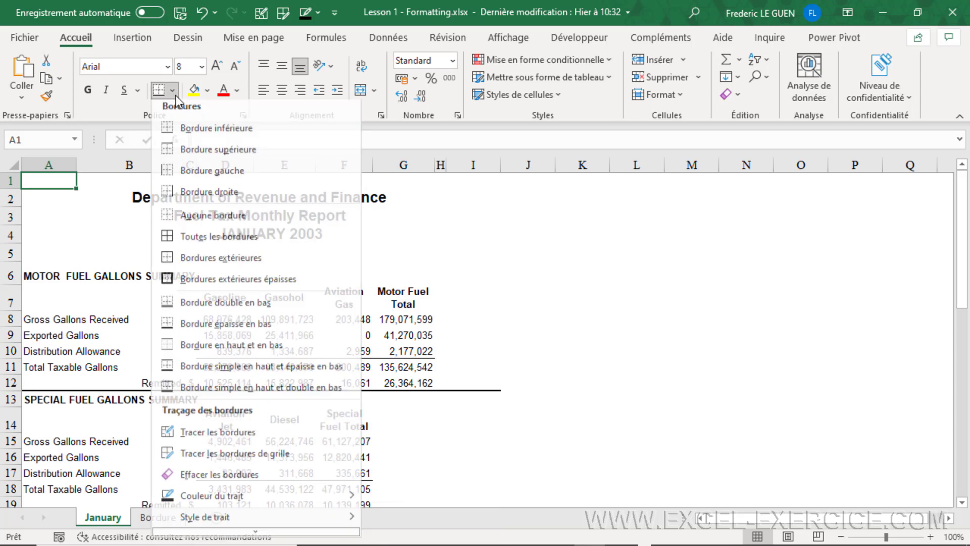
{"action": "right_click", "coordinate": [208, 523]}
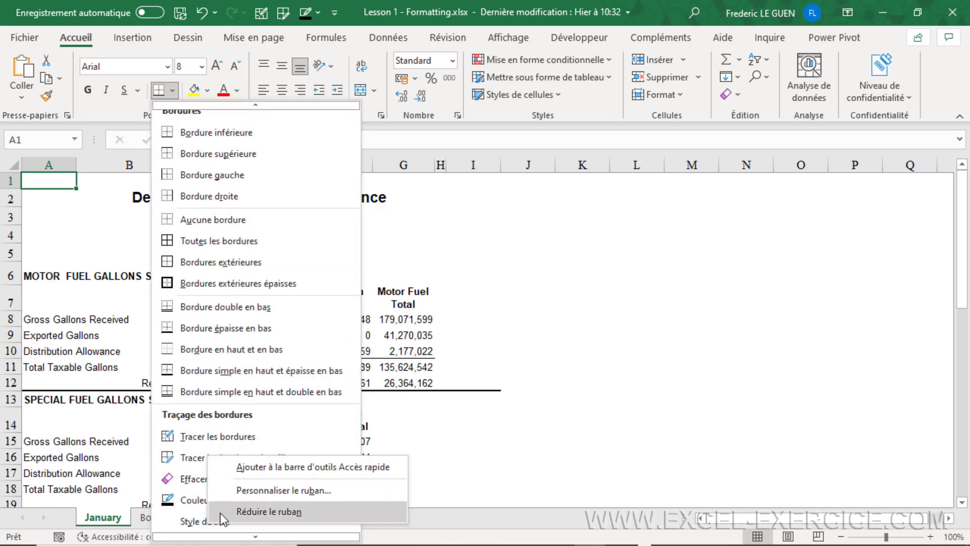
{"action": "left_click", "coordinate": [245, 469]}
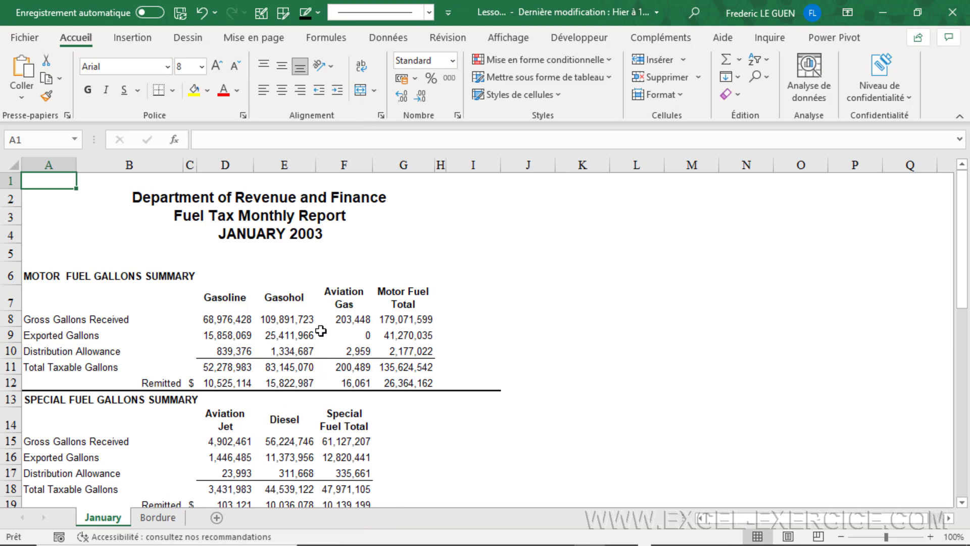
- Draw an outline border around the empty range K5:N8 and a full border grid over K12:N16
{"action": "left_click", "coordinate": [262, 15]}
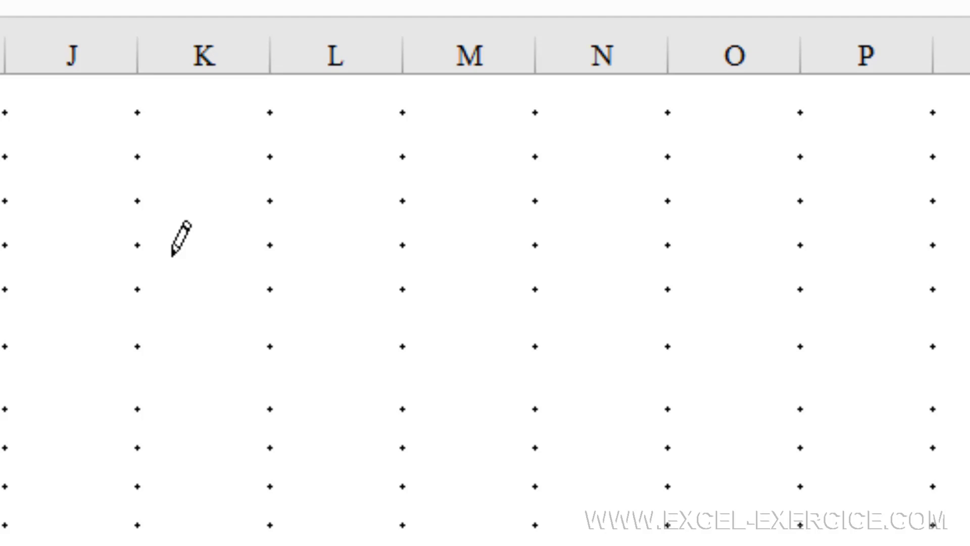
{"action": "mouse_move", "coordinate": [172, 256]}
{"action": "left_mouse_down"}
{"action": "mouse_move", "coordinate": [186, 281]}
{"action": "mouse_move", "coordinate": [374, 407]}
{"action": "mouse_move", "coordinate": [594, 444]}
{"action": "left_mouse_up"}
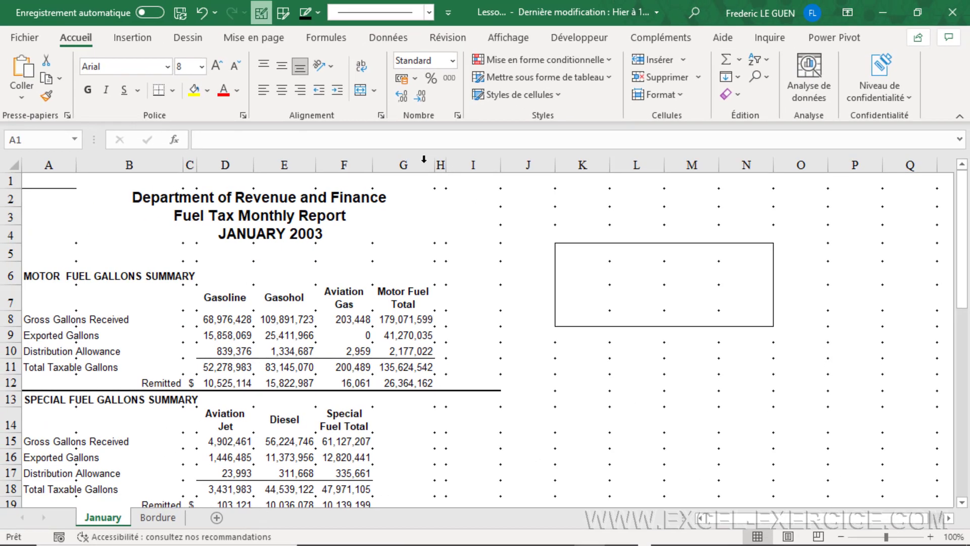
{"action": "left_click", "coordinate": [283, 16]}
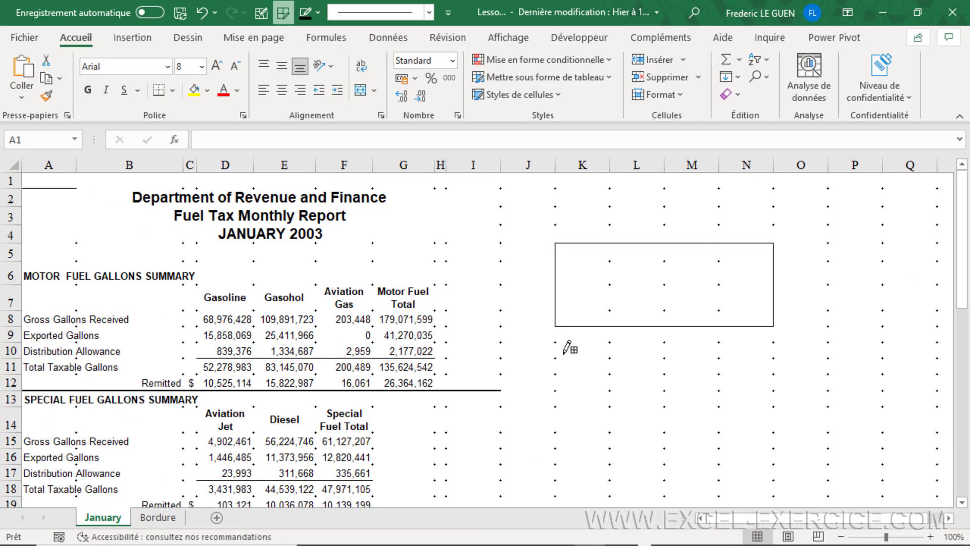
{"action": "mouse_move", "coordinate": [579, 374]}
{"action": "left_mouse_down"}
{"action": "mouse_move", "coordinate": [773, 433]}
{"action": "mouse_move", "coordinate": [773, 458]}
{"action": "mouse_move", "coordinate": [765, 452]}
{"action": "left_mouse_up"}
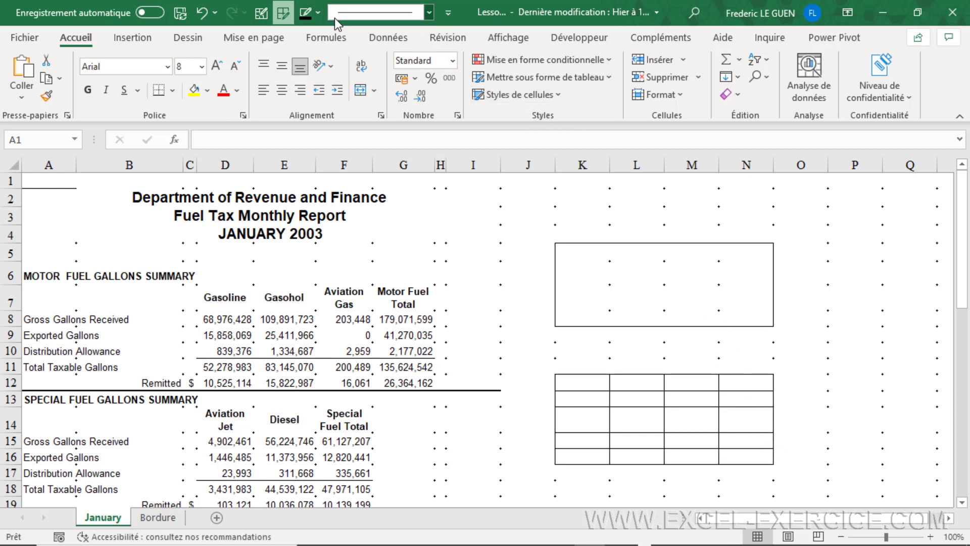
- Set the border line to dark red and medium-thick solid, and draw a border grid over L10:O14
{"action": "left_click", "coordinate": [317, 14]}
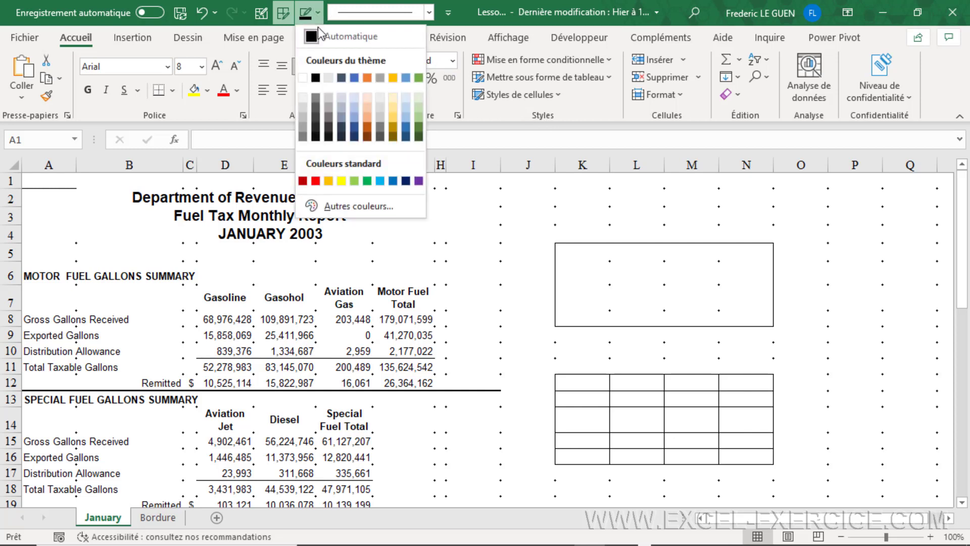
{"action": "left_click", "coordinate": [302, 180]}
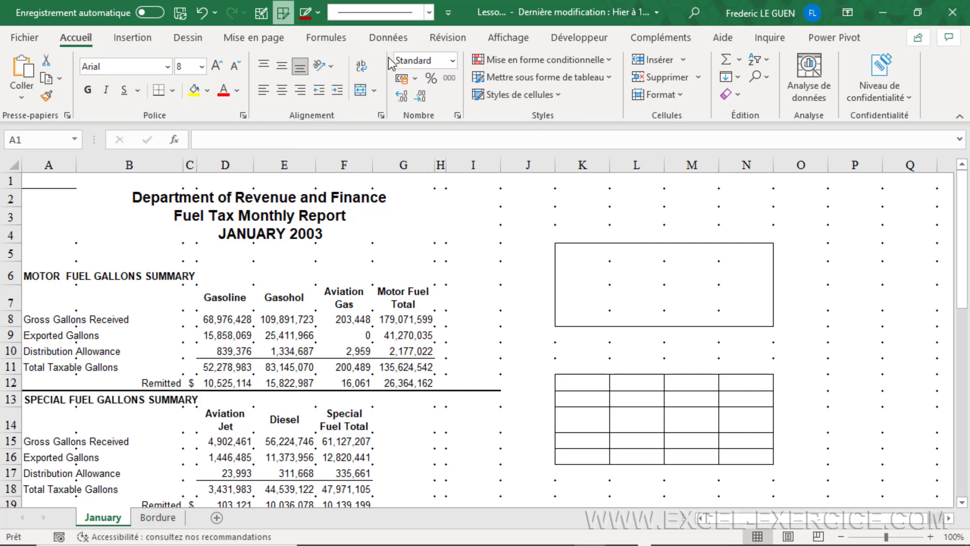
{"action": "left_click", "coordinate": [428, 12]}
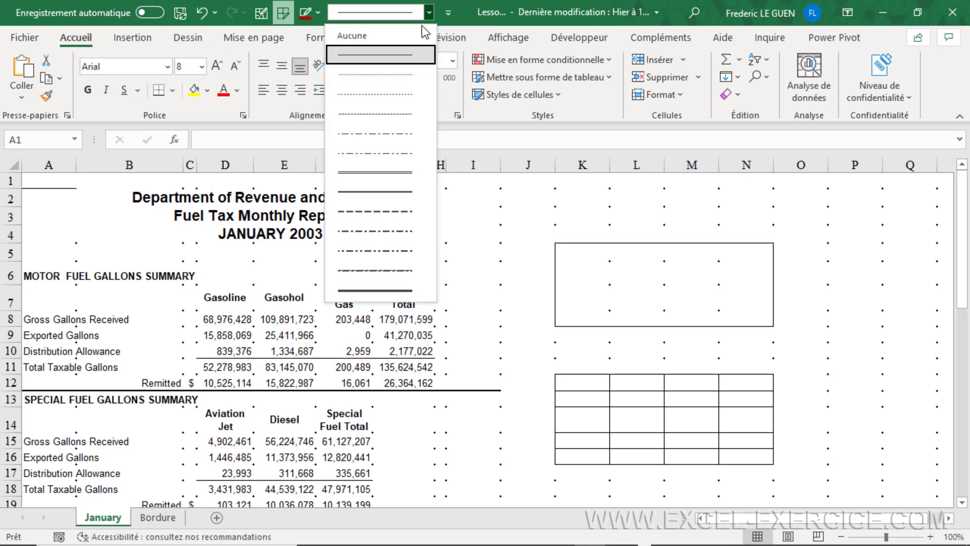
{"action": "left_click", "coordinate": [365, 190]}
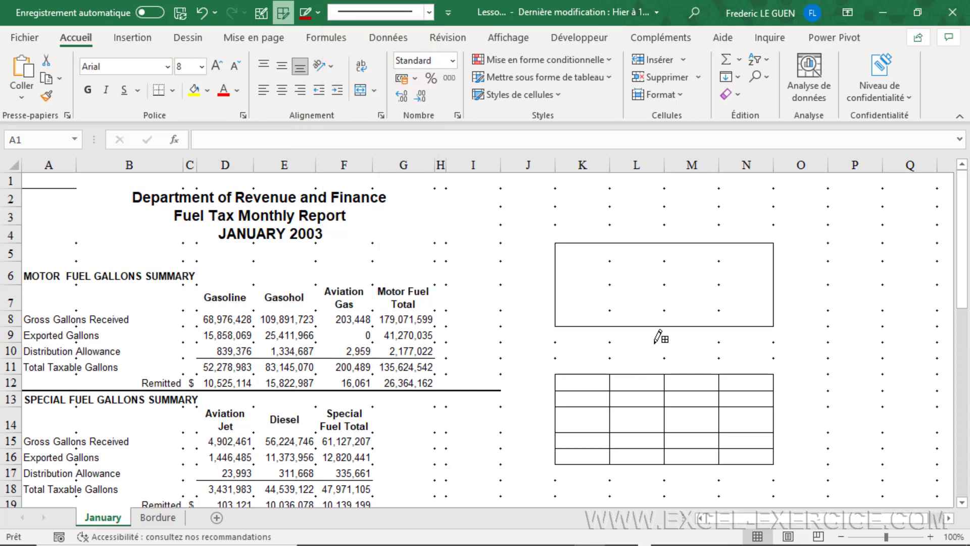
{"action": "left_click_drag", "start_coordinate": [611, 343], "coordinate": [799, 426]}
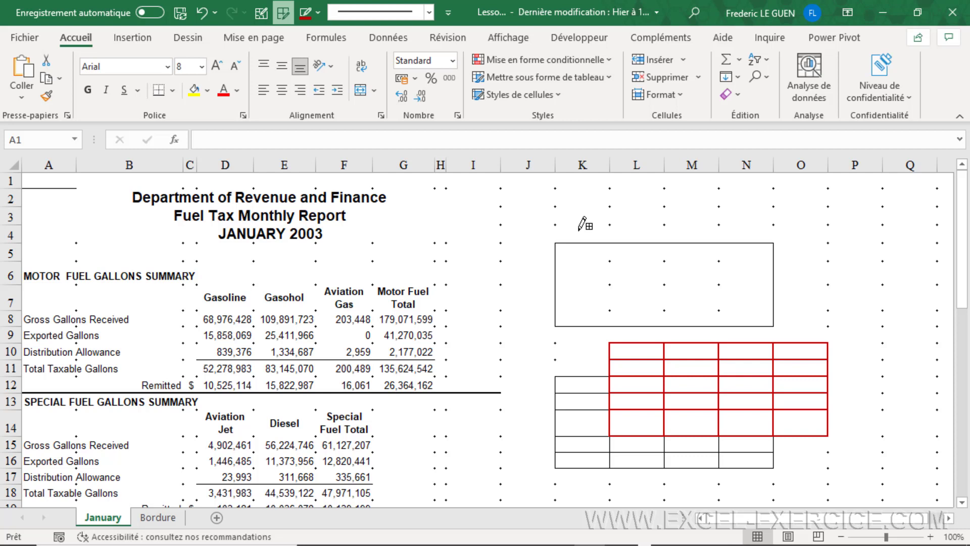
- Erase all the test borders drawn in columns K to O
{"action": "key", "text": "shift"}
{"action": "mouse_move", "coordinate": [580, 220]}
{"action": "left_mouse_down"}
{"action": "mouse_move", "coordinate": [736, 359]}
{"action": "mouse_move", "coordinate": [818, 466]}
{"action": "left_mouse_up"}
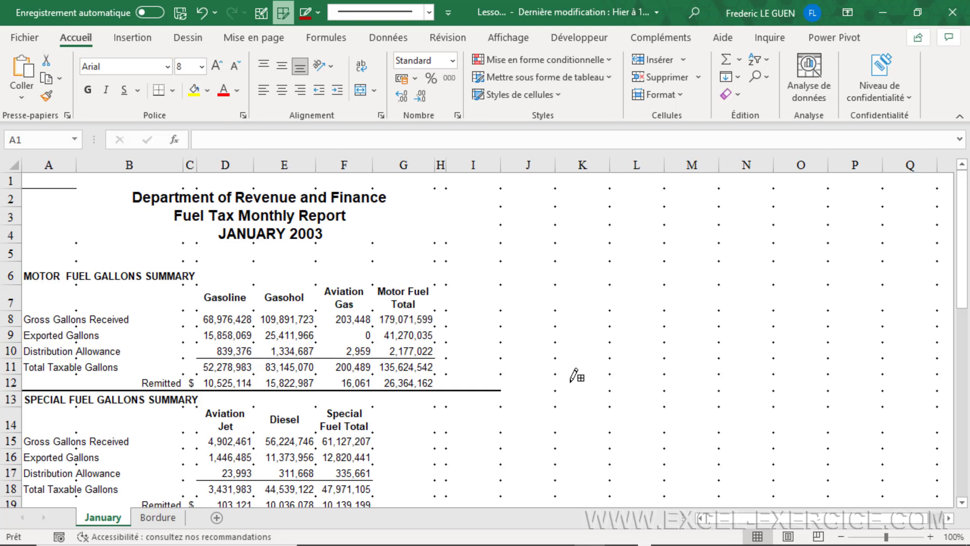
- Erase the existing borders from all the report tables on the January sheet, down to the TOTALS row 45
{"action": "scroll", "coordinate": [577, 375], "scroll_direction": "down", "scroll_amount": 2}
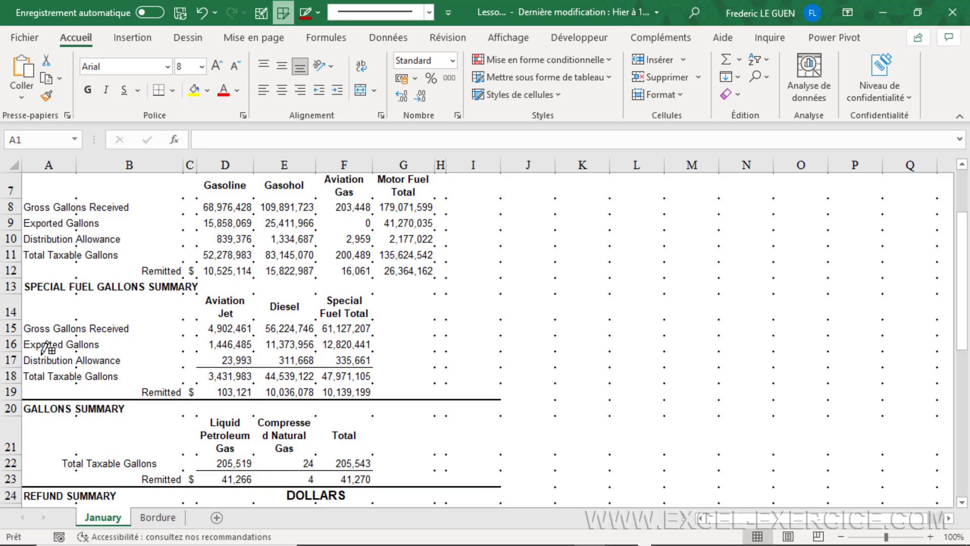
{"action": "scroll", "coordinate": [495, 364], "scroll_direction": "down", "scroll_amount": 4}
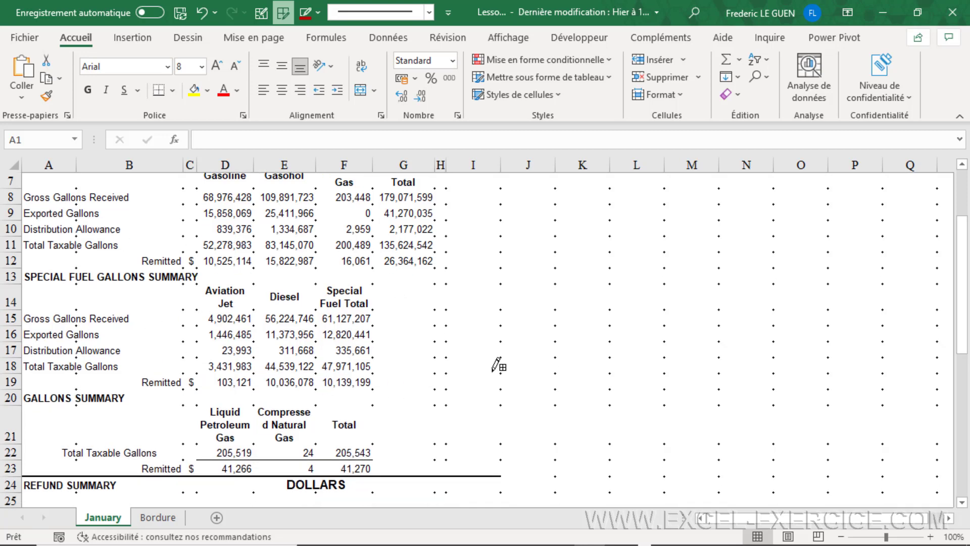
{"action": "left_click_drag", "start_coordinate": [36, 239], "coordinate": [544, 297], "text": "shift"}
{"action": "scroll", "coordinate": [550, 289], "scroll_direction": "down", "scroll_amount": 5}
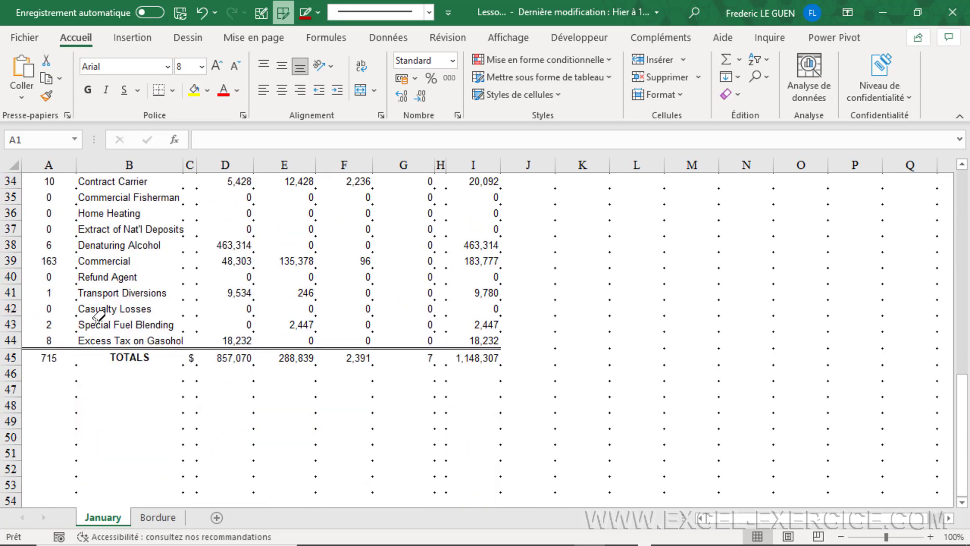
{"action": "left_click_drag", "start_coordinate": [36, 317], "coordinate": [505, 367], "text": "shift"}
- Draw a border grid over the Motor Fuel Gallons table A7:G12 with a fine dotted line in darker theme blue
{"action": "scroll", "coordinate": [505, 367], "scroll_direction": "up", "scroll_amount": 11}
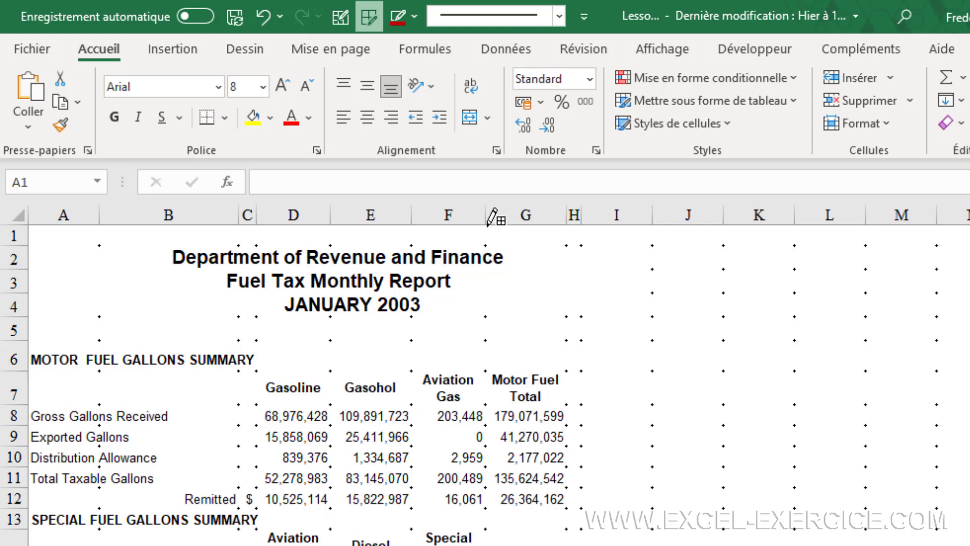
{"action": "left_click", "coordinate": [559, 19]}
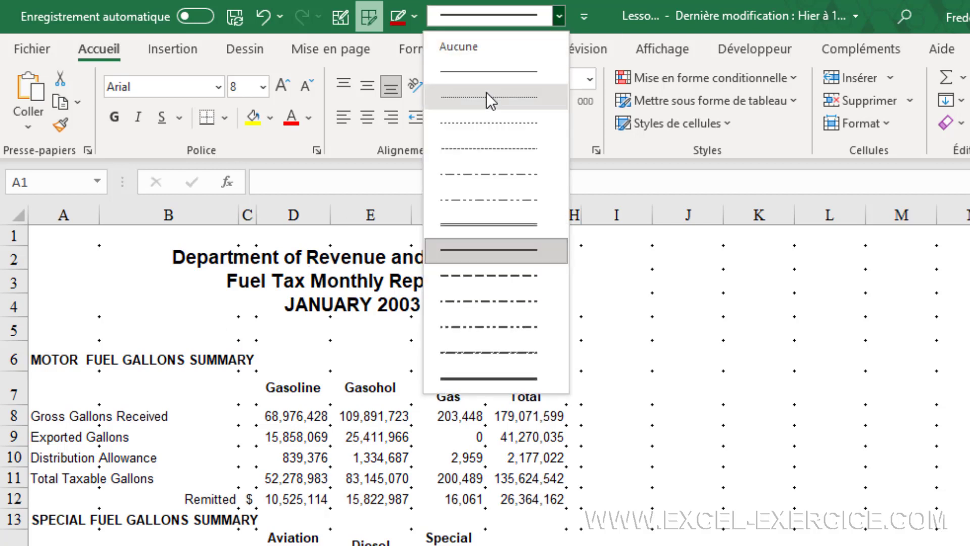
{"action": "left_click", "coordinate": [486, 92]}
{"action": "left_click", "coordinate": [414, 17]}
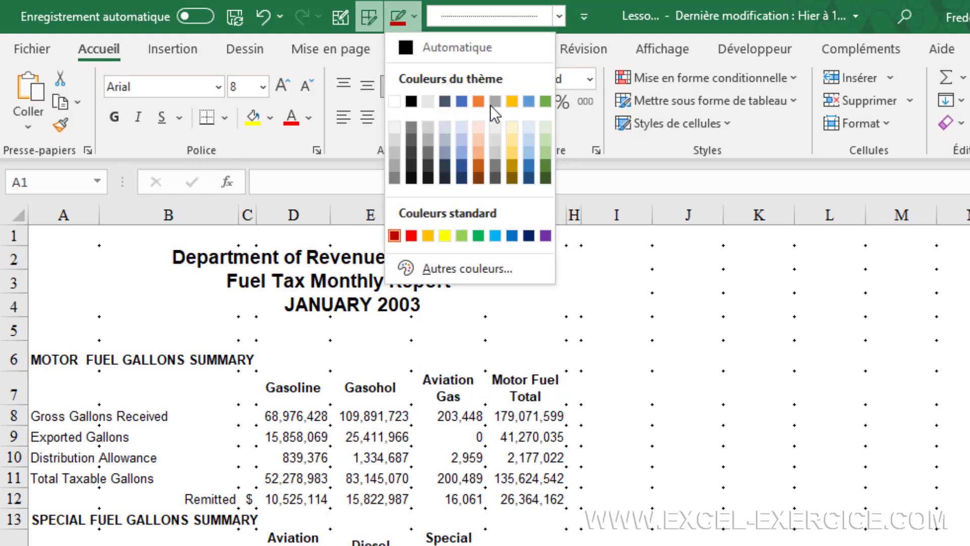
{"action": "left_click", "coordinate": [530, 161]}
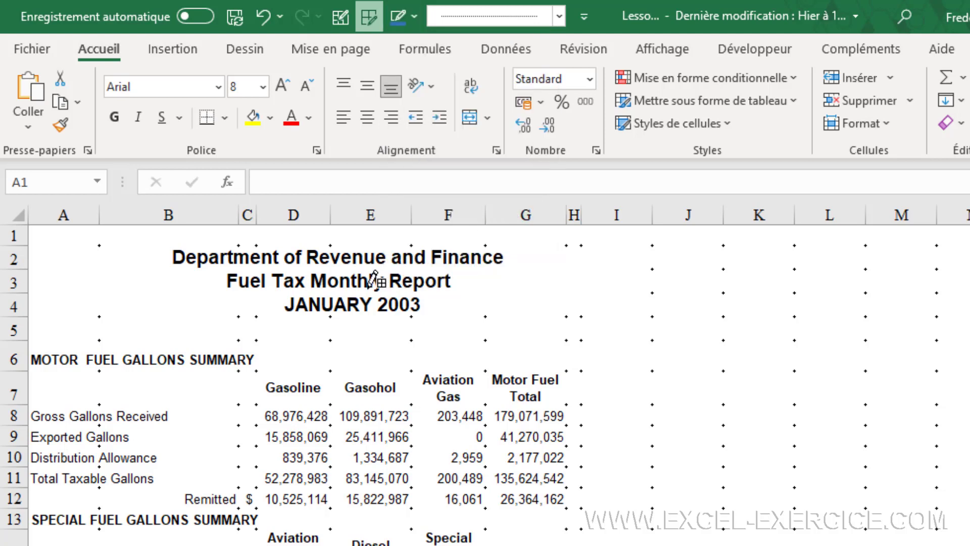
{"action": "mouse_move", "coordinate": [51, 379]}
{"action": "left_mouse_down"}
{"action": "mouse_move", "coordinate": [485, 480]}
{"action": "mouse_move", "coordinate": [520, 497]}
{"action": "left_mouse_up"}
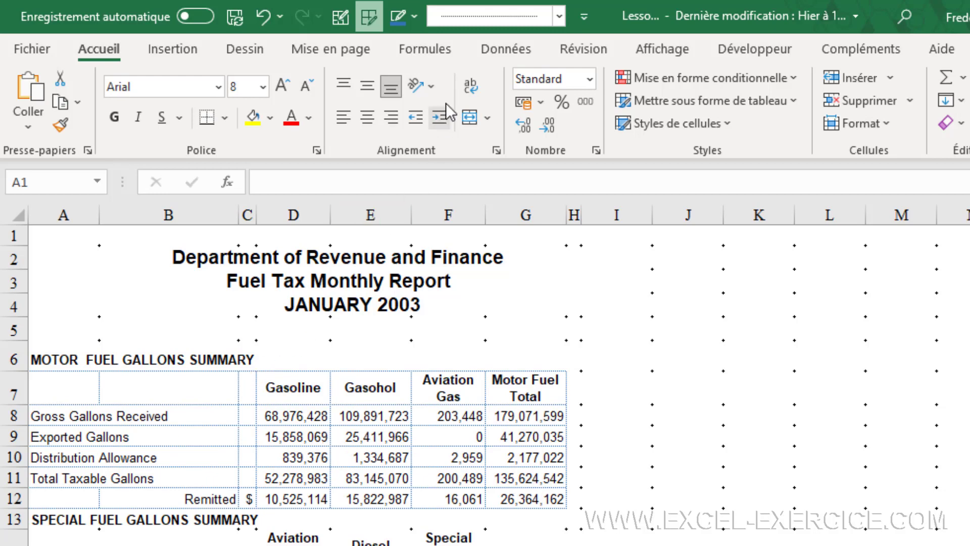
- Outline A7:G12 with a double line in darker theme orange and draw the same line between rows 11 and 12
{"action": "left_click", "coordinate": [494, 17]}
{"action": "left_click", "coordinate": [489, 225]}
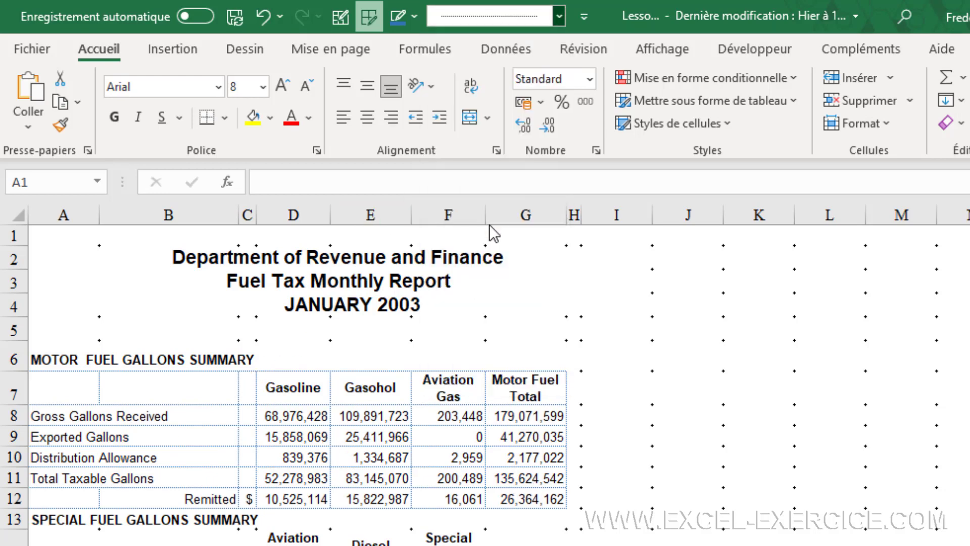
{"action": "left_click", "coordinate": [410, 16]}
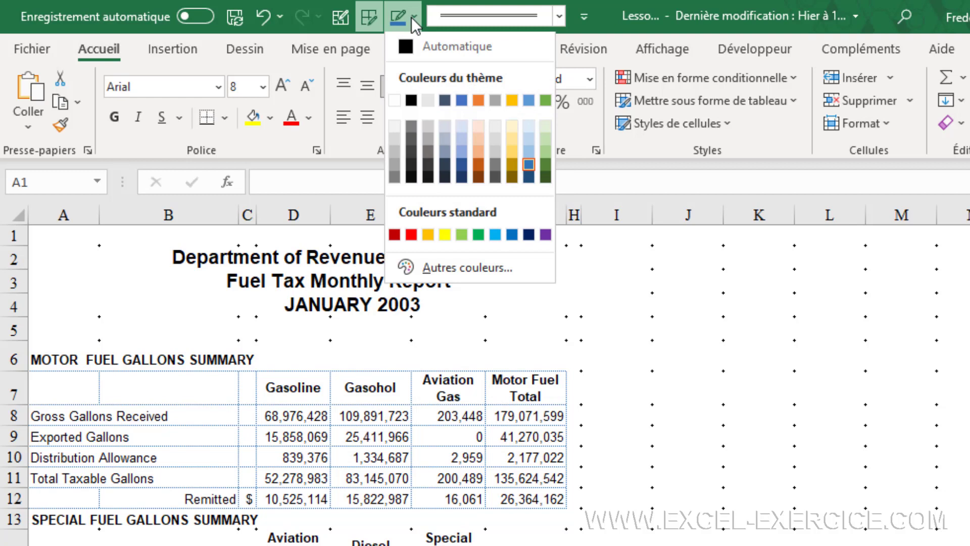
{"action": "left_click", "coordinate": [477, 160]}
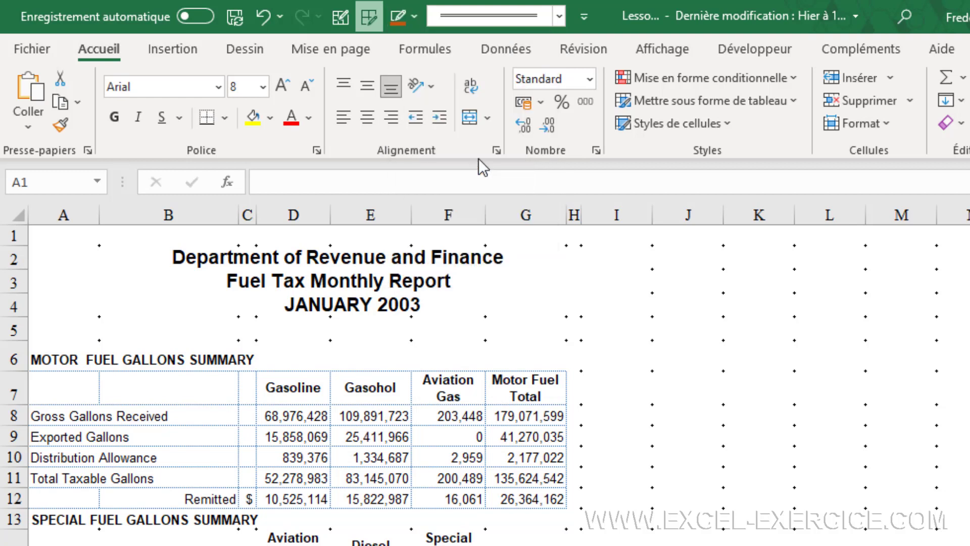
{"action": "left_click", "coordinate": [341, 21]}
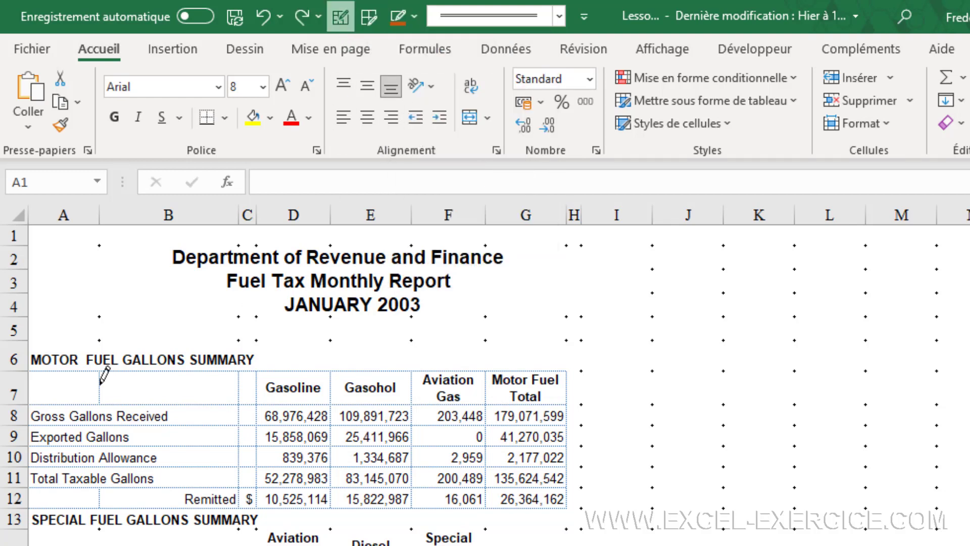
{"action": "left_click_drag", "start_coordinate": [49, 374], "coordinate": [516, 489]}
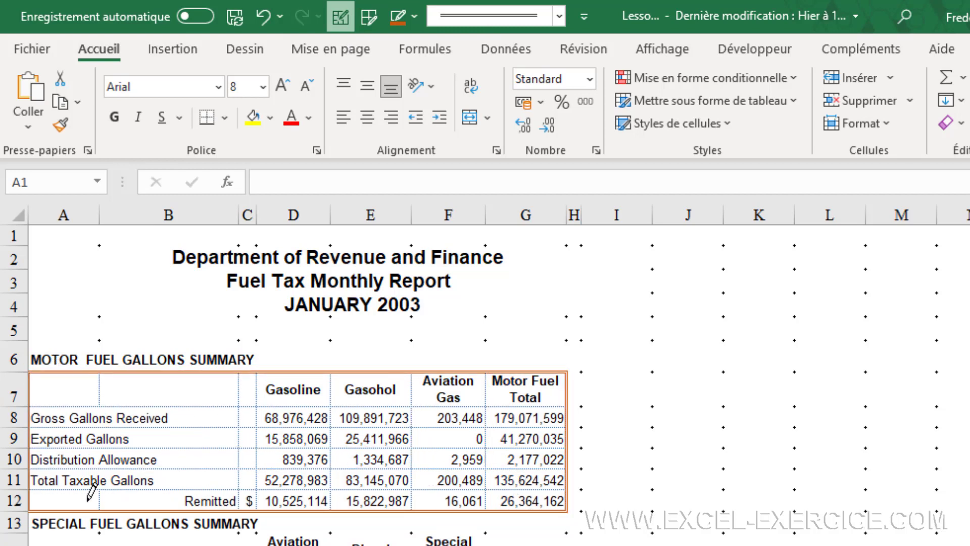
{"action": "left_click_drag", "start_coordinate": [90, 489], "coordinate": [536, 488]}
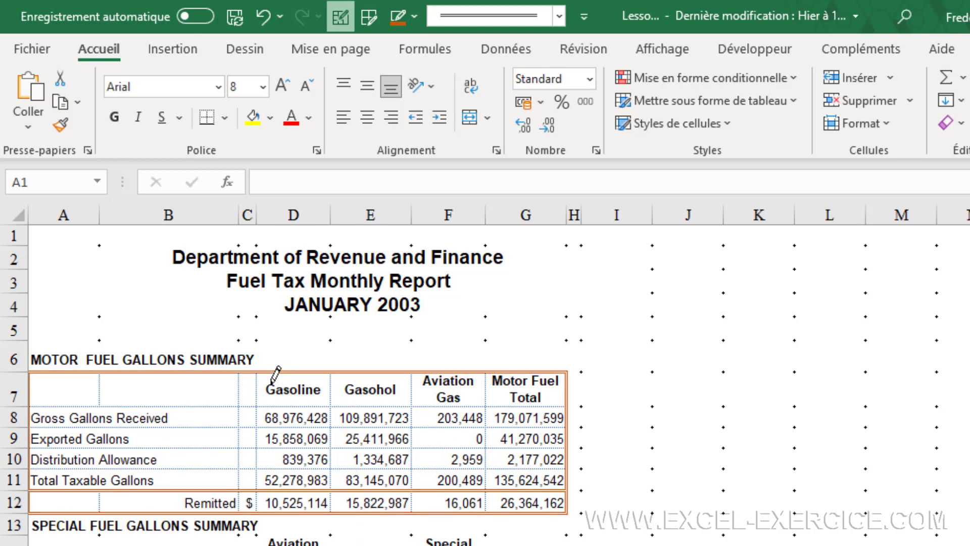
- Outline D7:G12 with the orange double line, then delete the narrow dollar-sign column C
{"action": "mouse_move", "coordinate": [280, 385]}
{"action": "left_mouse_down"}
{"action": "mouse_move", "coordinate": [425, 464]}
{"action": "mouse_move", "coordinate": [544, 504]}
{"action": "left_mouse_up"}
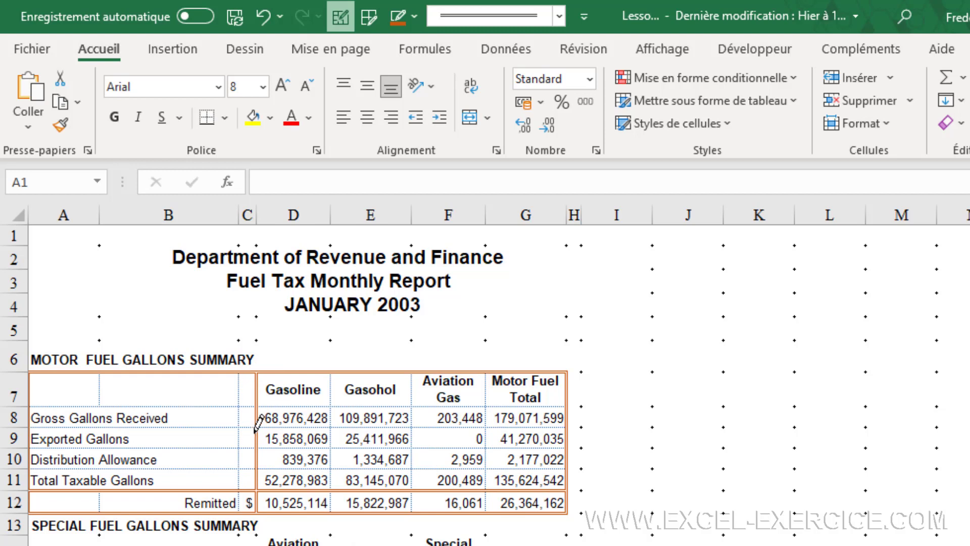
{"action": "left_click", "coordinate": [340, 20]}
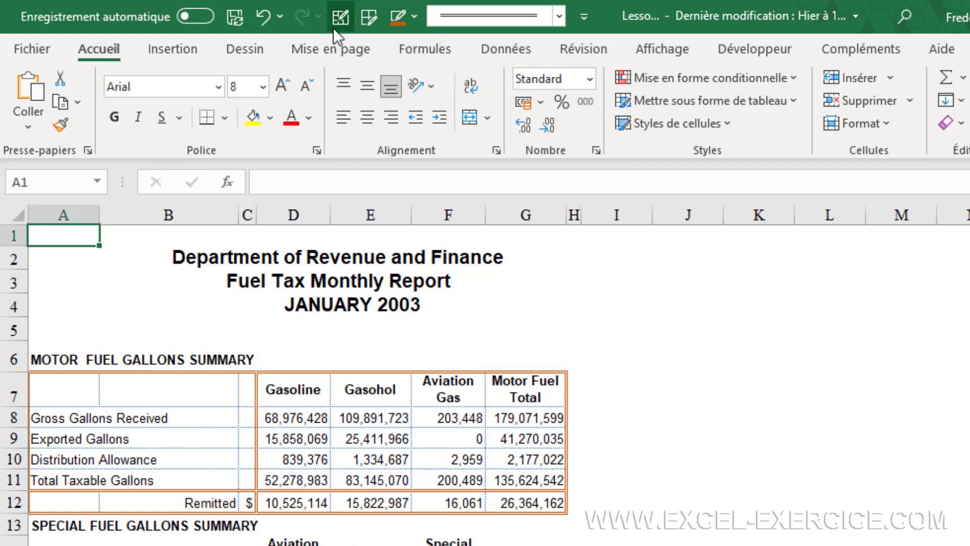
{"action": "left_click", "coordinate": [246, 212]}
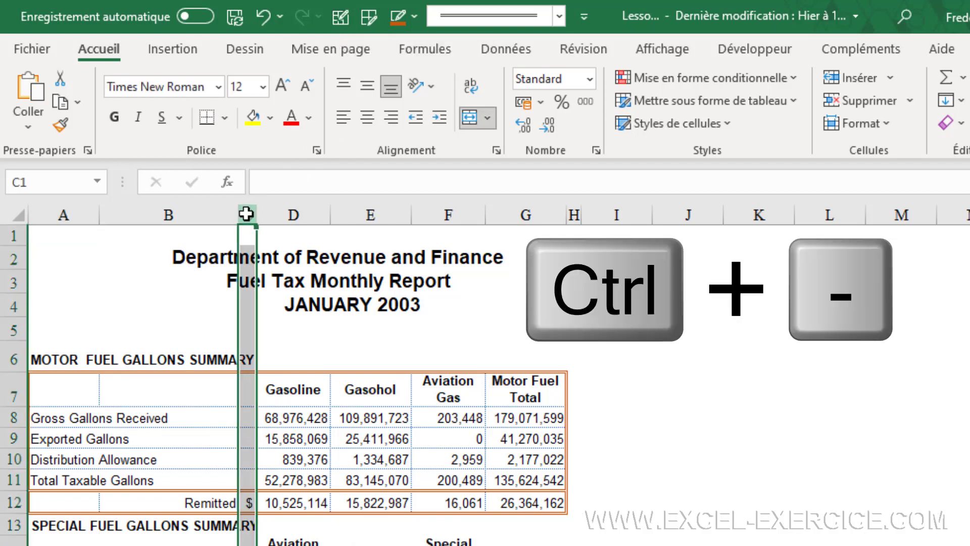
{"action": "key", "text": "ctrl+minus"}
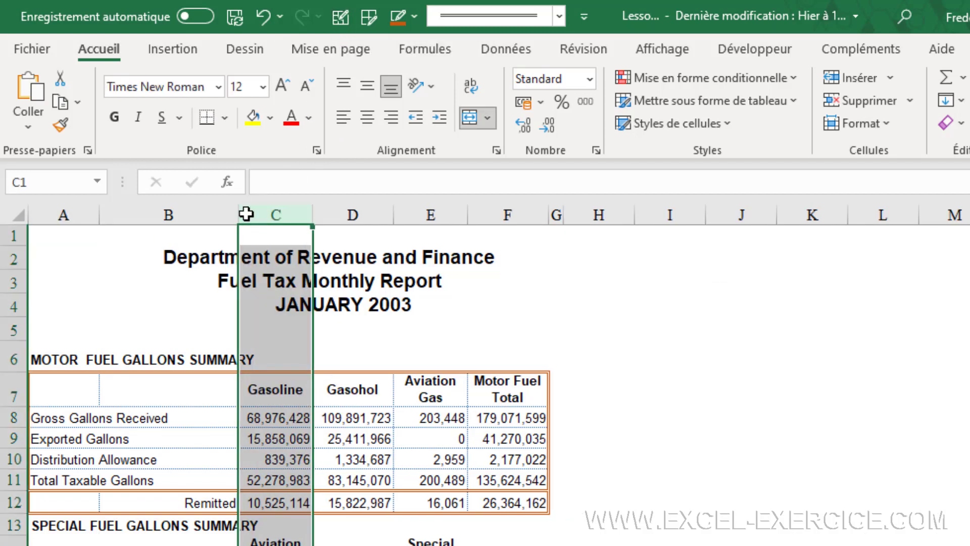
- Outline A8:F12 with the orange double line and erase the inner, top and outer side borders of the empty header cells A7:B7
{"action": "left_click", "coordinate": [339, 19]}
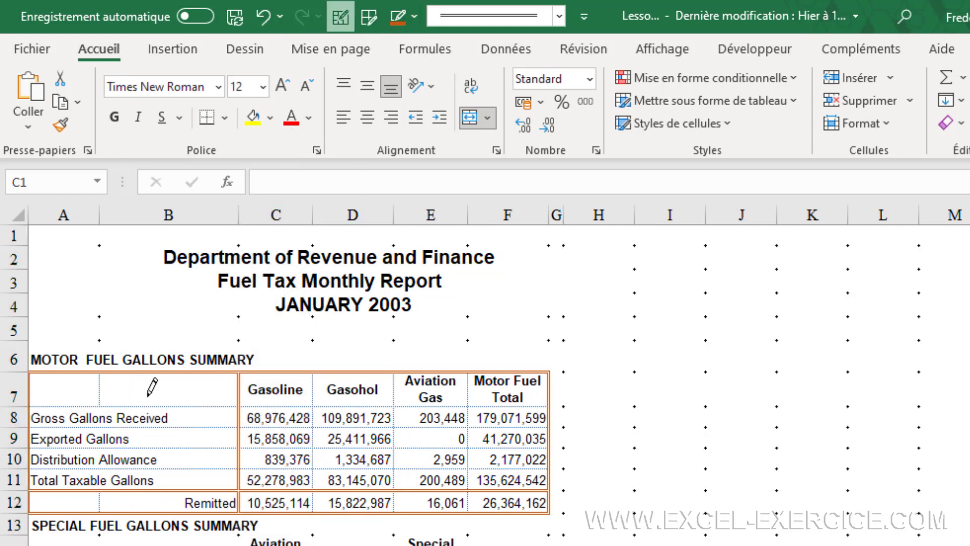
{"action": "mouse_move", "coordinate": [42, 411]}
{"action": "left_mouse_down"}
{"action": "mouse_move", "coordinate": [287, 440]}
{"action": "mouse_move", "coordinate": [523, 502]}
{"action": "left_mouse_up"}
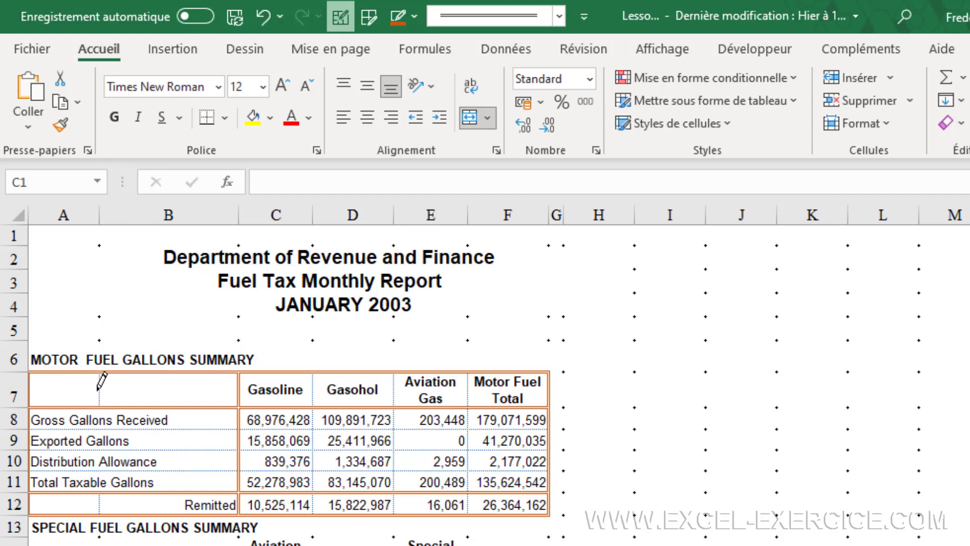
{"action": "key", "text": "shift"}
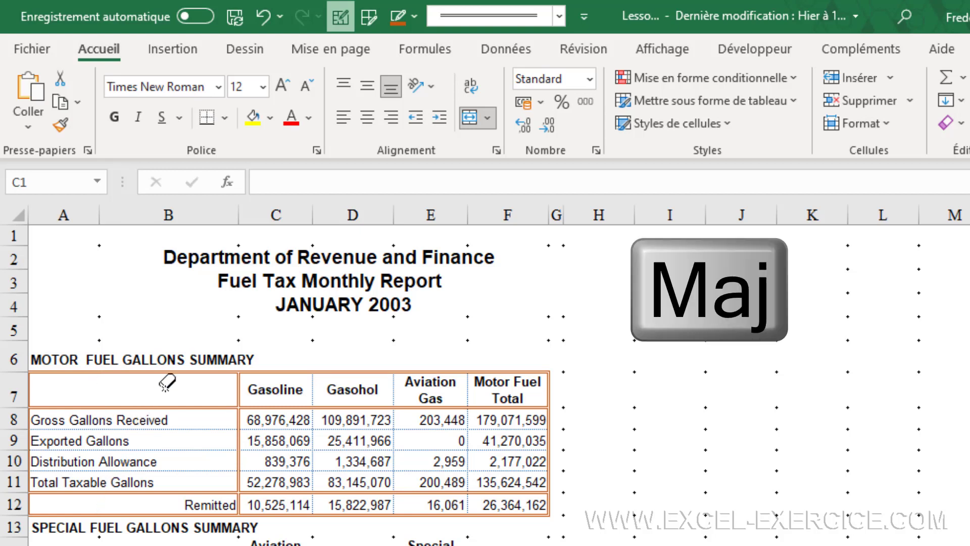
{"action": "left_click", "coordinate": [177, 372]}
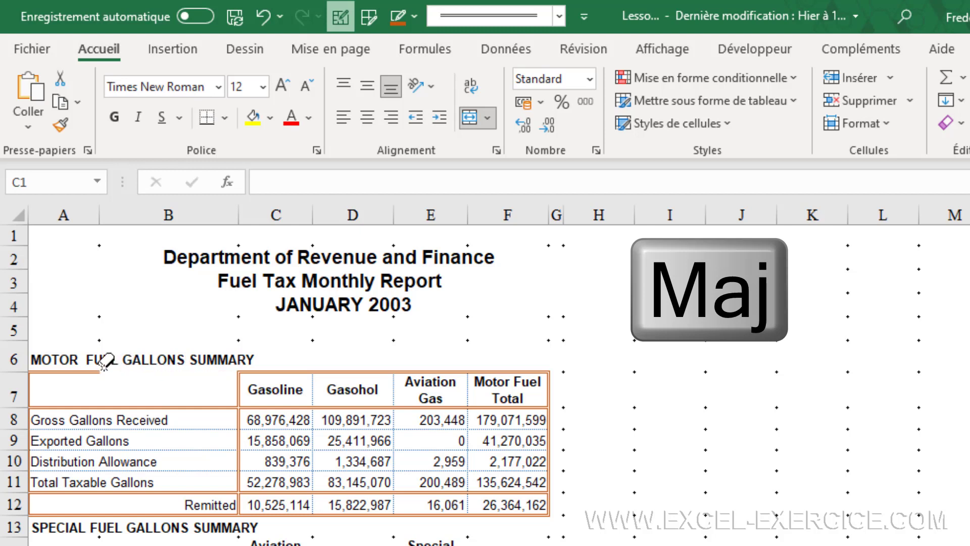
{"action": "left_click", "coordinate": [73, 370]}
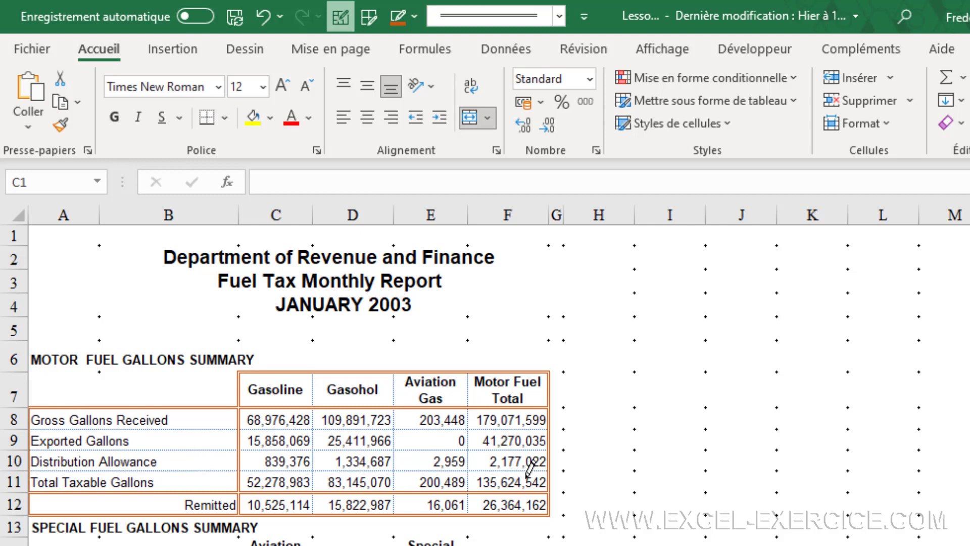
- Draw a medium solid dark red line between rows 10 and 11 across A:F, above Total Taxable Gallons
{"action": "left_click", "coordinate": [558, 13]}
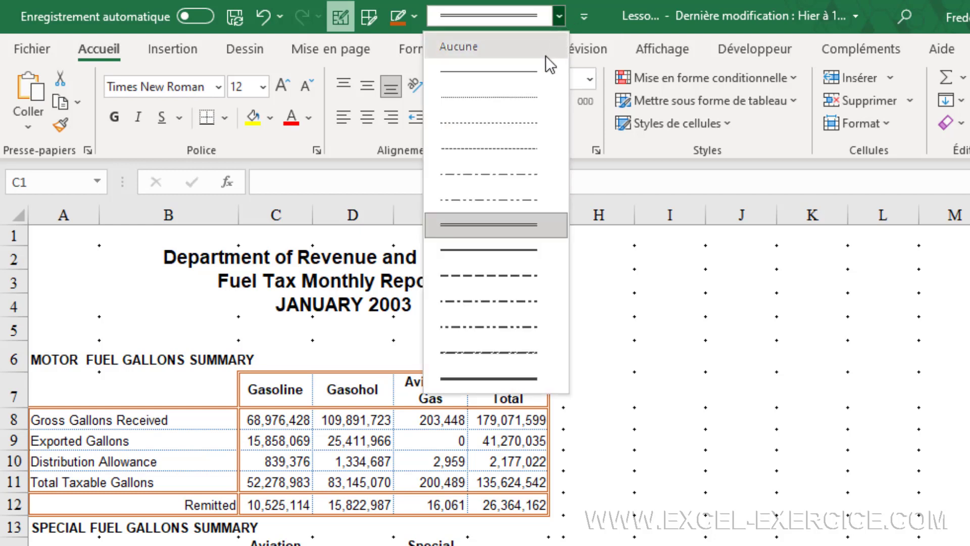
{"action": "left_click", "coordinate": [474, 248]}
{"action": "left_click", "coordinate": [414, 16]}
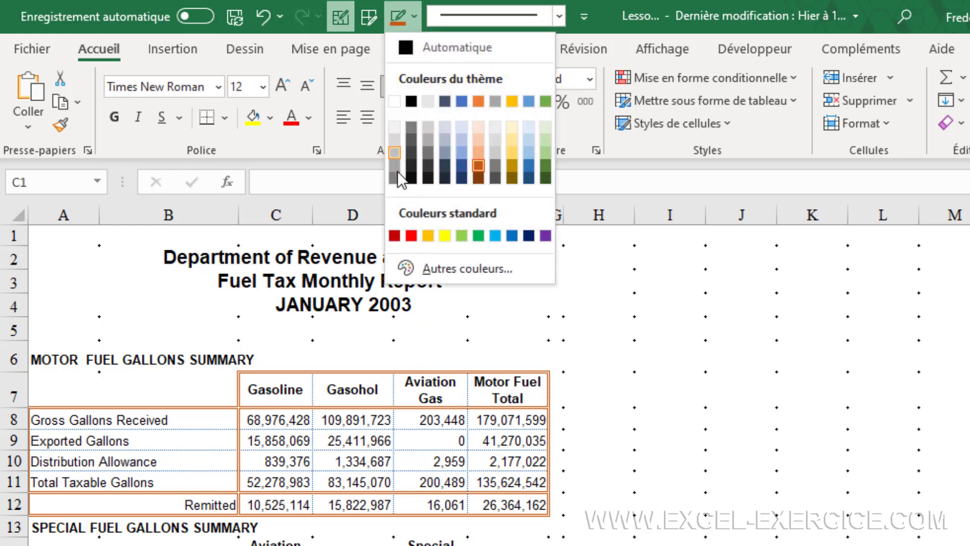
{"action": "left_click", "coordinate": [394, 236]}
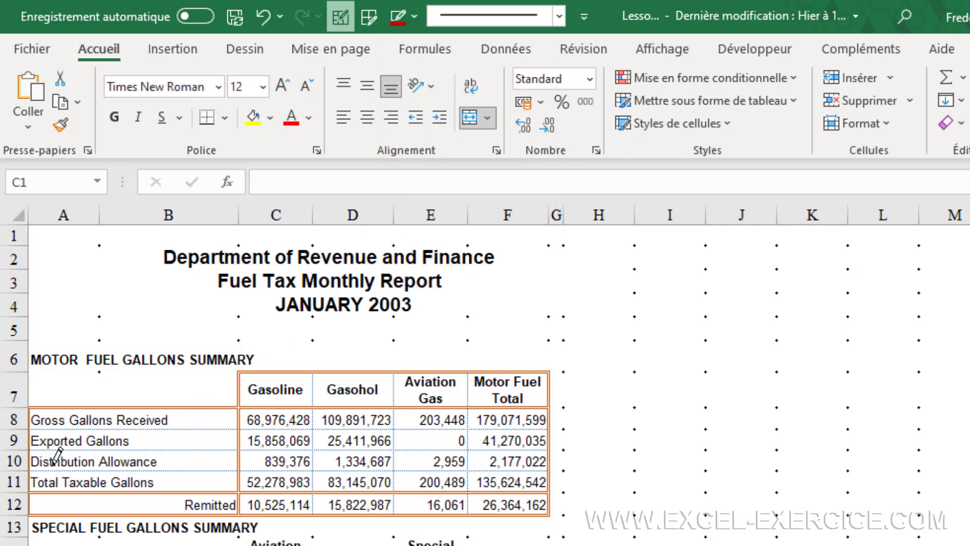
{"action": "mouse_move", "coordinate": [44, 468]}
{"action": "left_mouse_down"}
{"action": "mouse_move", "coordinate": [288, 470]}
{"action": "mouse_move", "coordinate": [309, 458]}
{"action": "mouse_move", "coordinate": [498, 467]}
{"action": "left_mouse_up"}
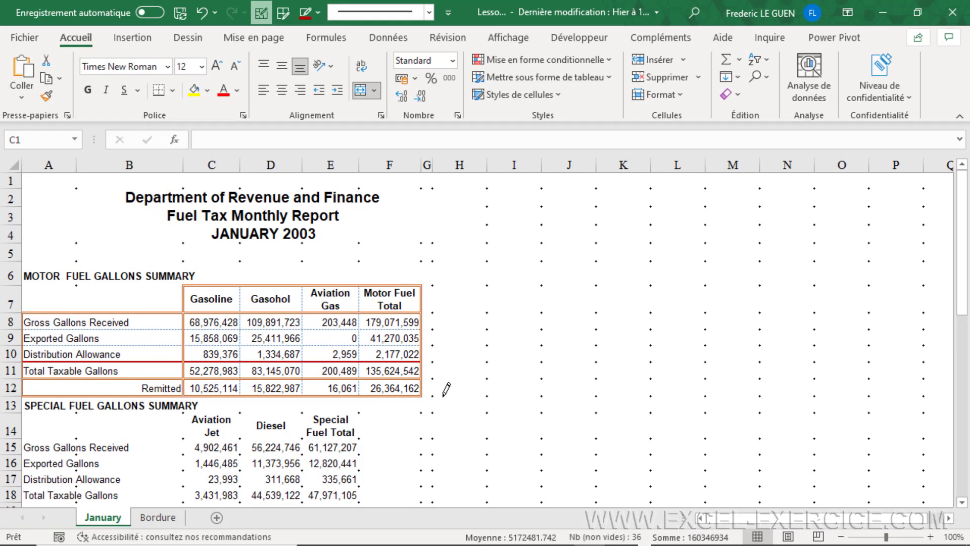
- Draw a border grid over the Special Fuel Gallons table A14:E19 with a fine dotted line in darker theme blue
{"action": "scroll", "coordinate": [447, 389], "scroll_direction": "down", "scroll_amount": 2}
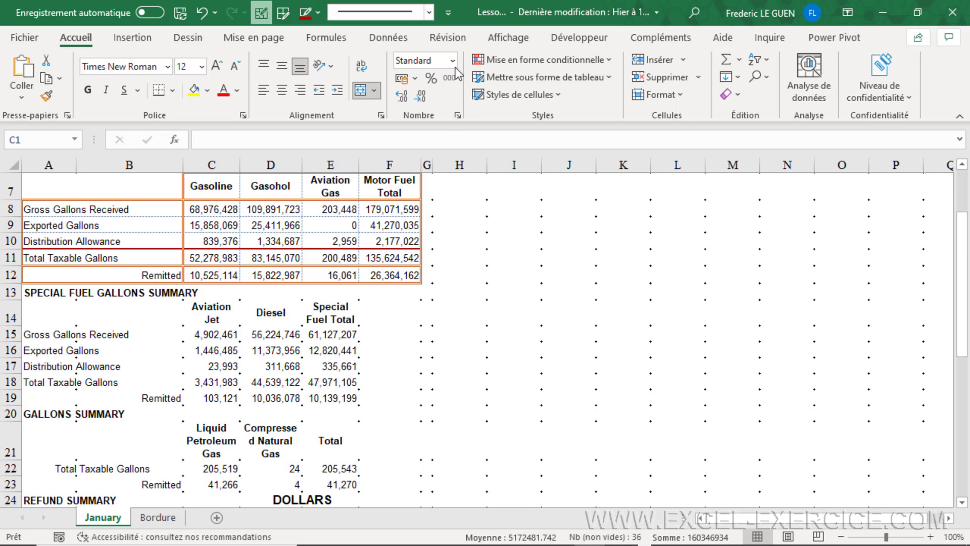
{"action": "left_click", "coordinate": [428, 12]}
{"action": "left_click", "coordinate": [356, 71]}
{"action": "left_click", "coordinate": [317, 13]}
{"action": "left_click", "coordinate": [406, 133]}
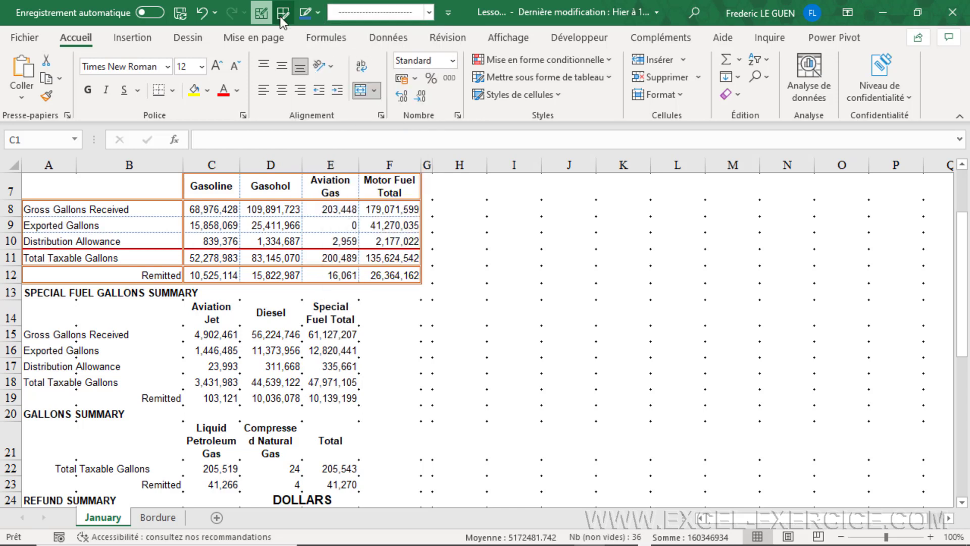
{"action": "left_click", "coordinate": [283, 12]}
{"action": "left_click_drag", "start_coordinate": [73, 311], "coordinate": [341, 393]}
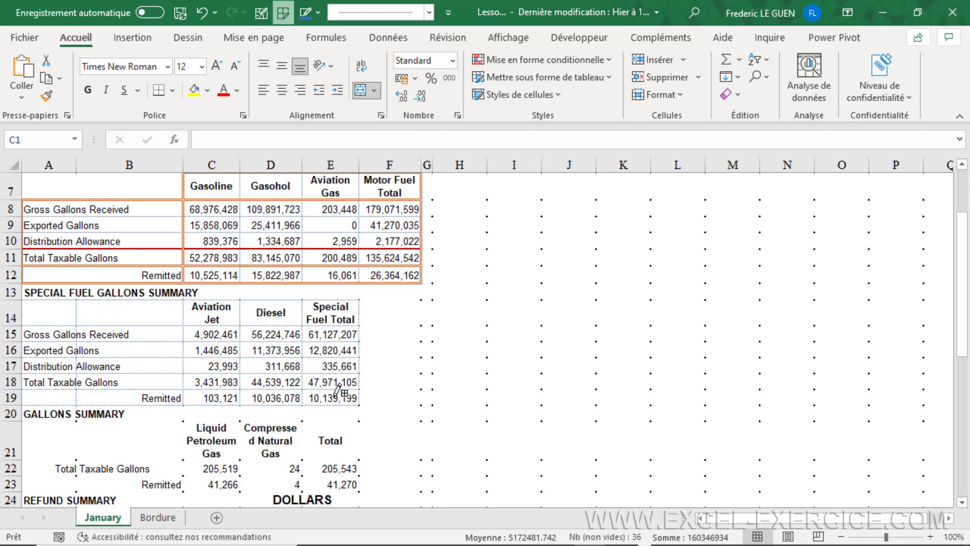
- Draw dark red double lines around A14:E19, below rows 14 and 18, and between columns B and C of the table
{"action": "left_click", "coordinate": [430, 12]}
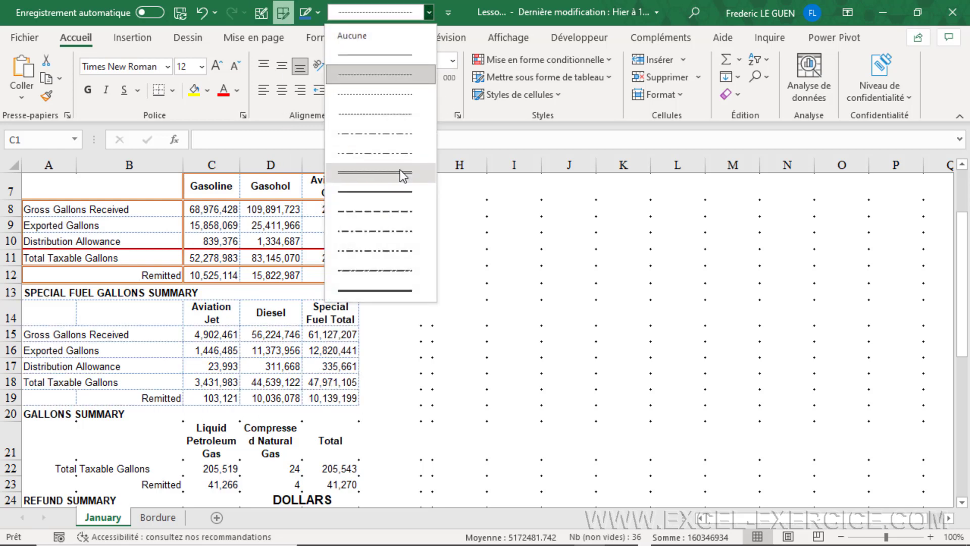
{"action": "left_click", "coordinate": [402, 176]}
{"action": "left_click", "coordinate": [318, 13]}
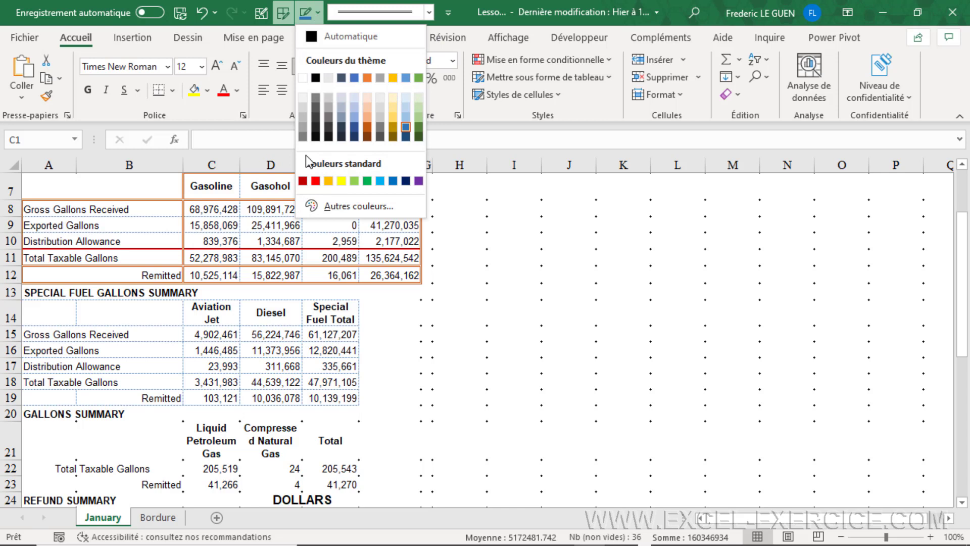
{"action": "left_click", "coordinate": [315, 180]}
{"action": "left_click", "coordinate": [261, 13]}
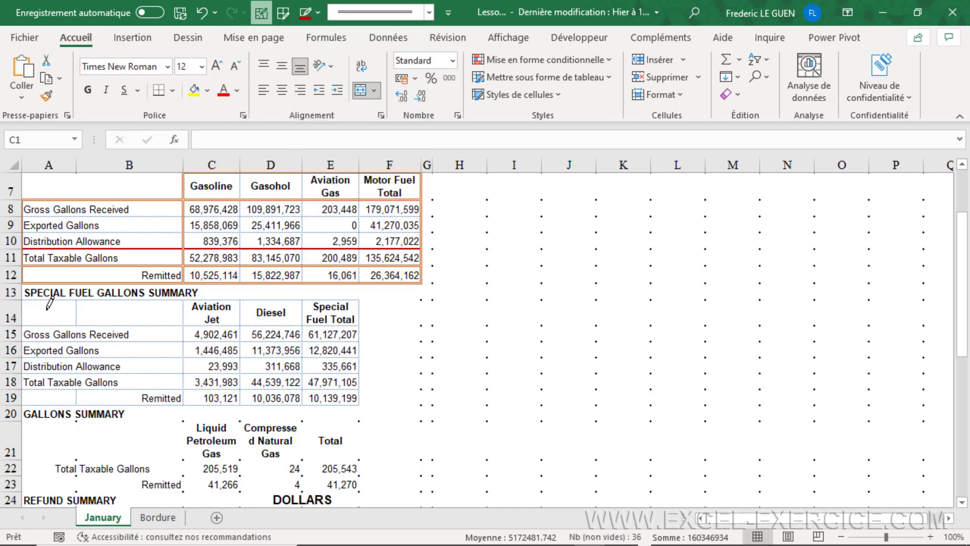
{"action": "mouse_move", "coordinate": [50, 303]}
{"action": "left_mouse_down"}
{"action": "mouse_move", "coordinate": [310, 376]}
{"action": "mouse_move", "coordinate": [311, 389]}
{"action": "left_mouse_up"}
{"action": "left_click_drag", "start_coordinate": [51, 386], "coordinate": [358, 392]}
{"action": "left_click_drag", "start_coordinate": [185, 302], "coordinate": [185, 407]}
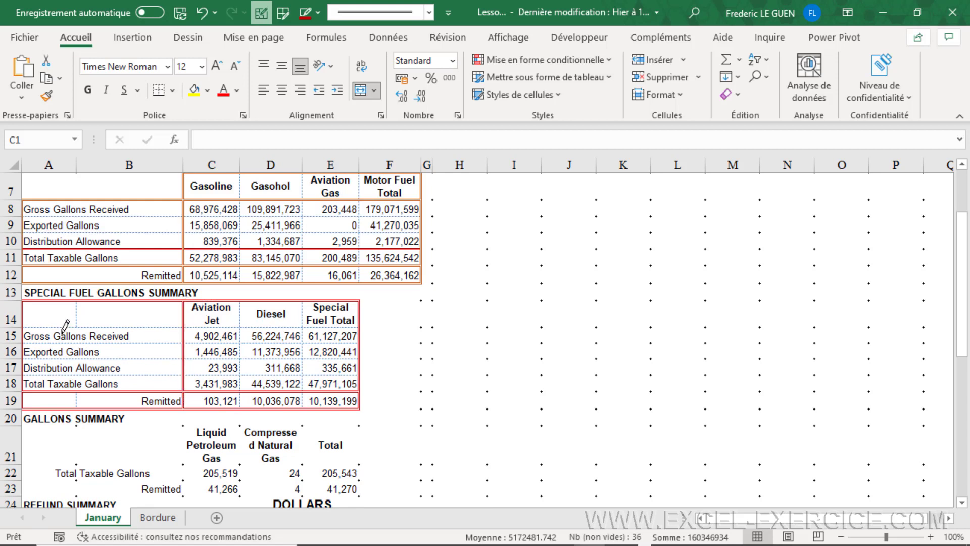
{"action": "left_click_drag", "start_coordinate": [62, 333], "coordinate": [345, 385]}
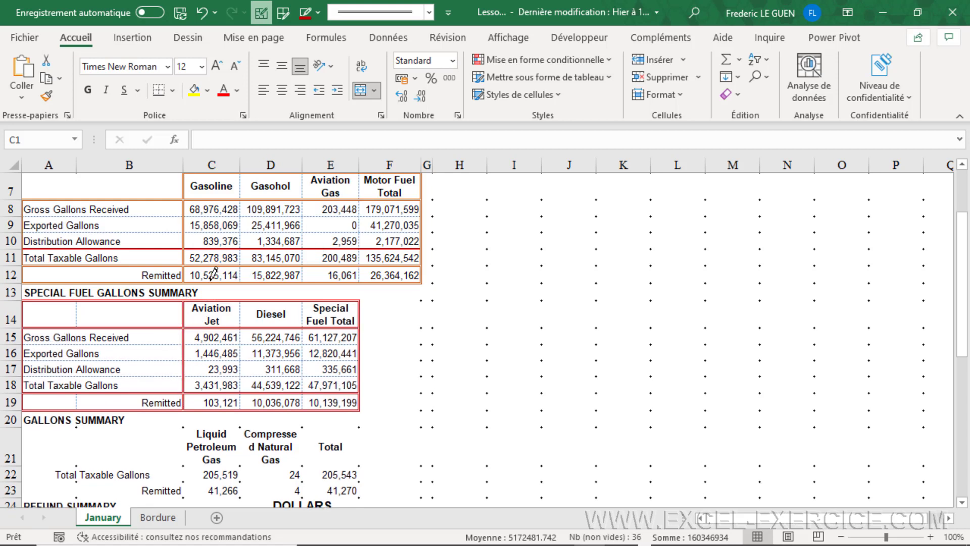
- Erase the inner, top and outer side borders of the empty header cells A14:B14
{"action": "left_click", "coordinate": [75, 309]}
{"action": "left_click", "coordinate": [53, 302]}
{"action": "left_click", "coordinate": [116, 301]}
{"action": "left_click", "coordinate": [23, 309]}
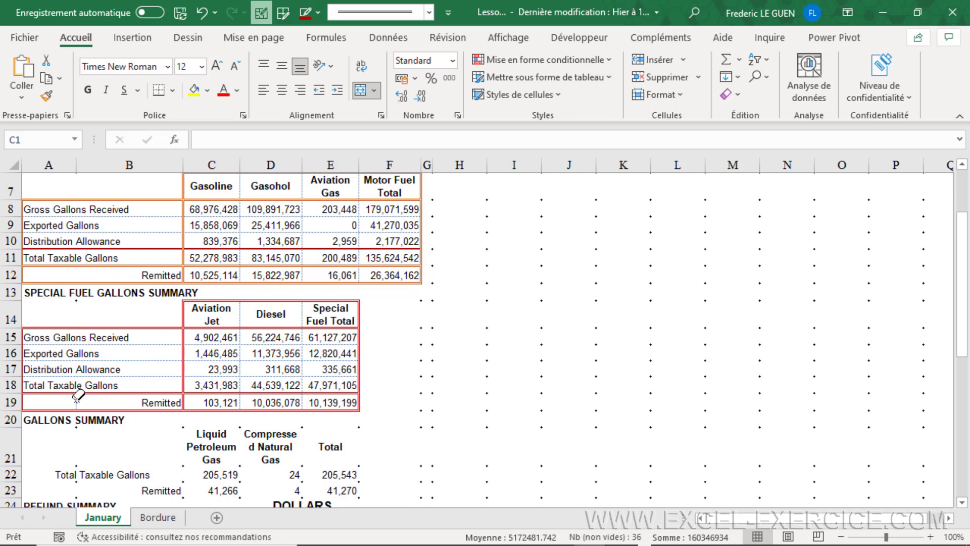
- Draw a thick solid line in the automatic colour between rows 17 and 18 across A:E
{"action": "left_click", "coordinate": [428, 12]}
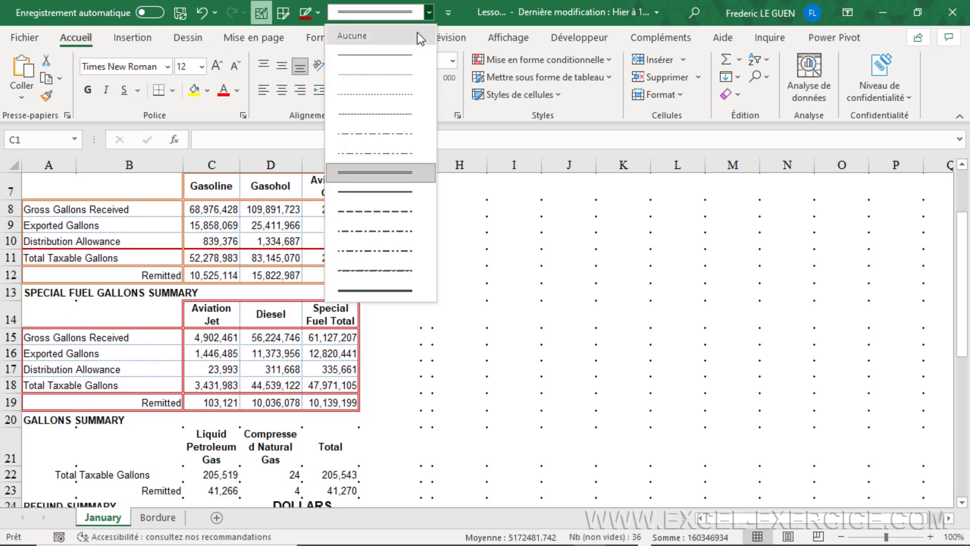
{"action": "left_click", "coordinate": [377, 287]}
{"action": "left_click", "coordinate": [317, 13]}
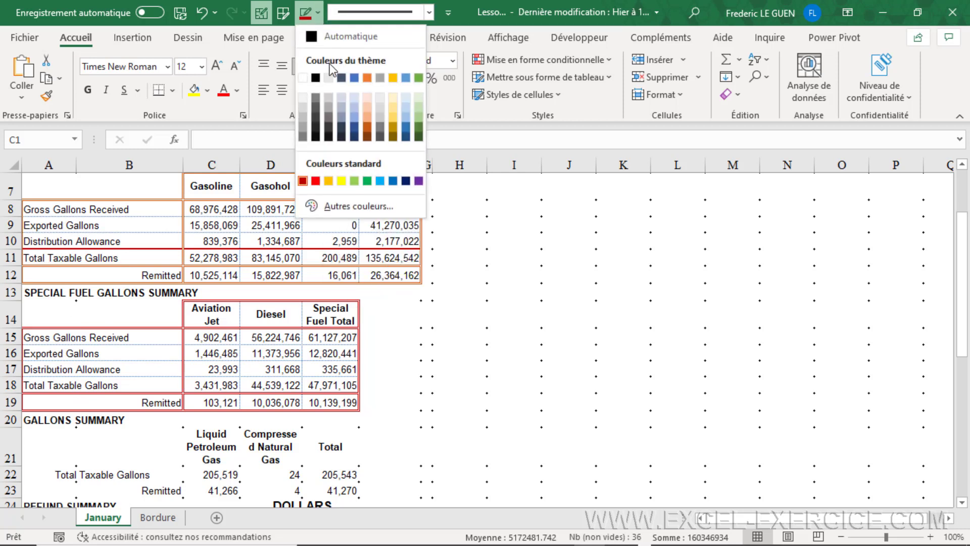
{"action": "left_click", "coordinate": [312, 36]}
{"action": "left_click_drag", "start_coordinate": [47, 374], "coordinate": [356, 373]}
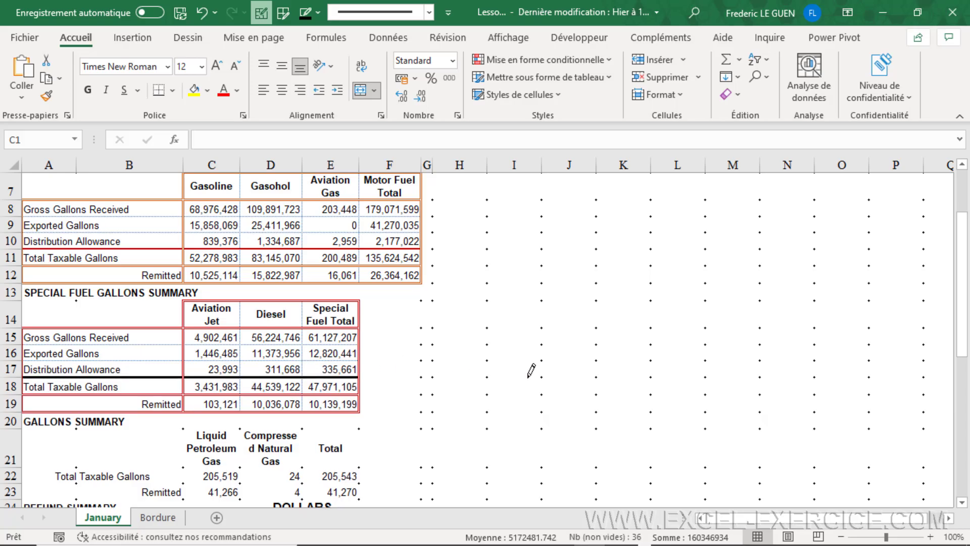